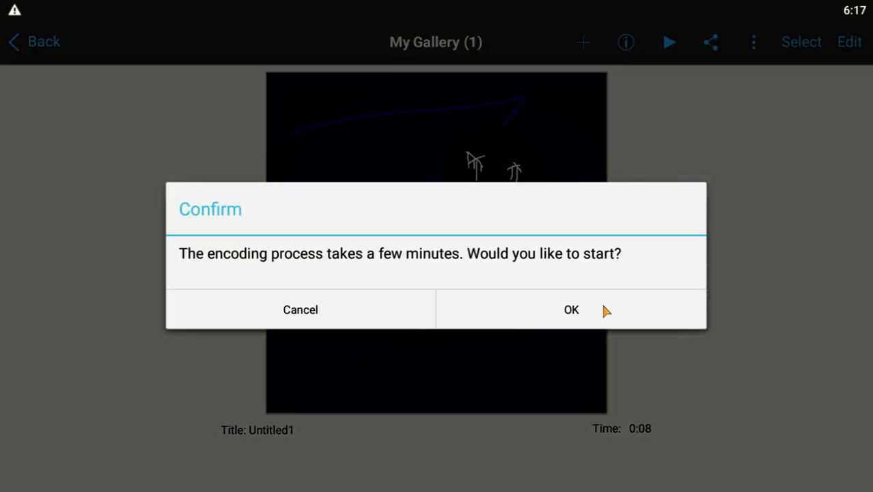
Confirm encoding of the Untitled1 animation to video and let the progress bar start advancing
{"action": "left_click", "coordinate": [604, 310]}
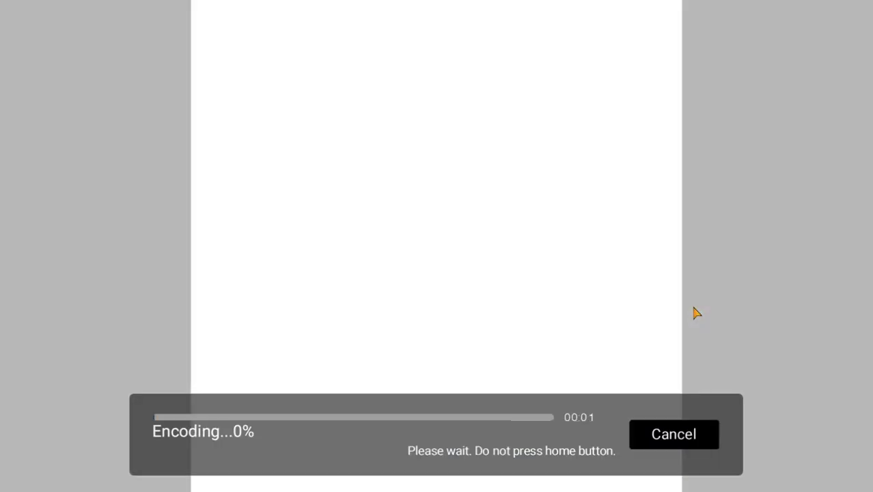